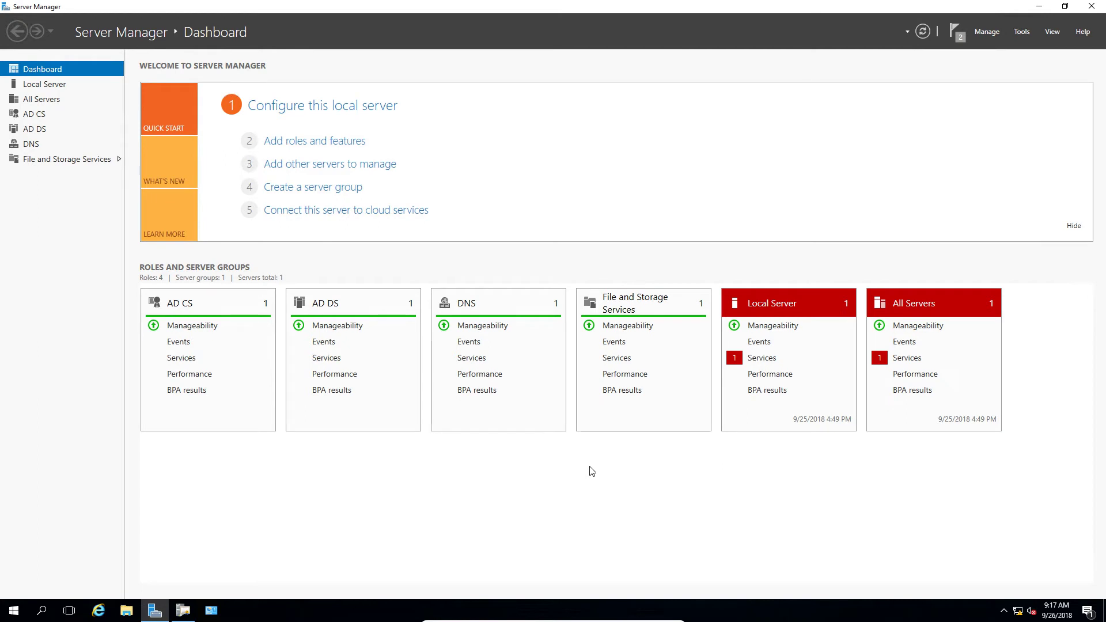
Step: Open Server Manager's Tools menu to list Active Directory Sites and Services among the administrative tools
left_click(1021, 34)
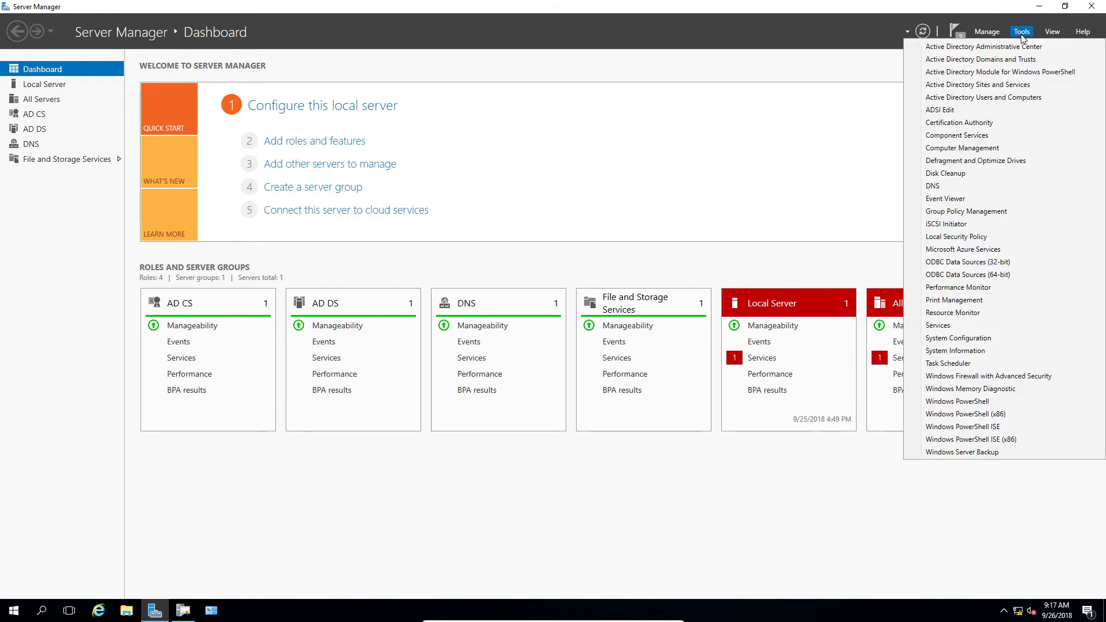
Step: Launch Active Directory Sites and Services and expand Sites to show the default site's DC01 and DC02
left_click(1022, 86)
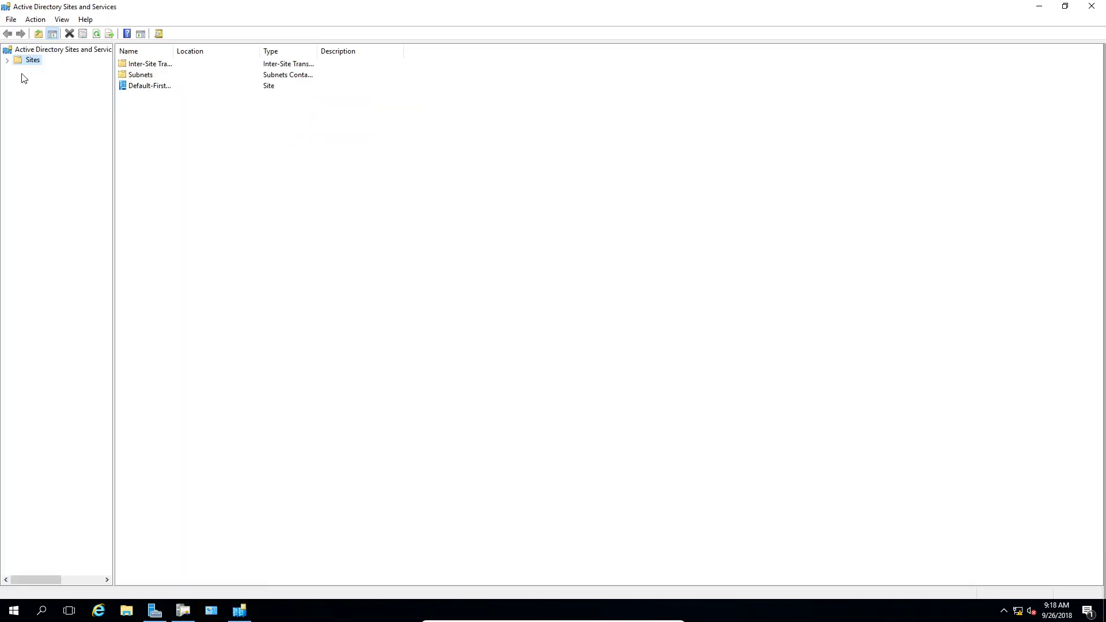
left_click(7, 60)
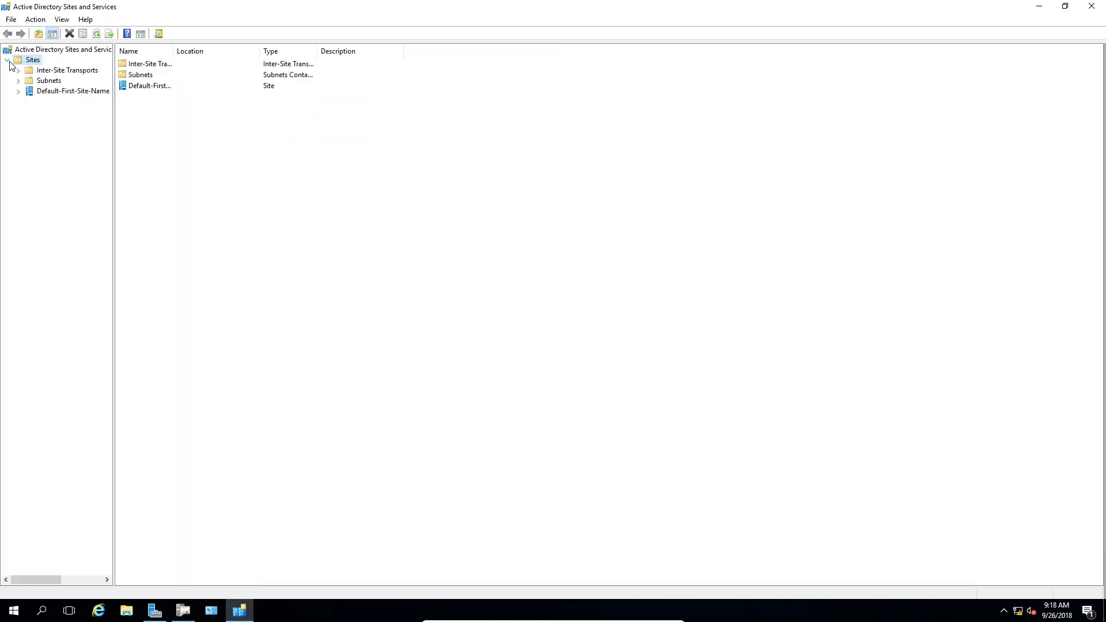
left_click(17, 92)
left_click(27, 102)
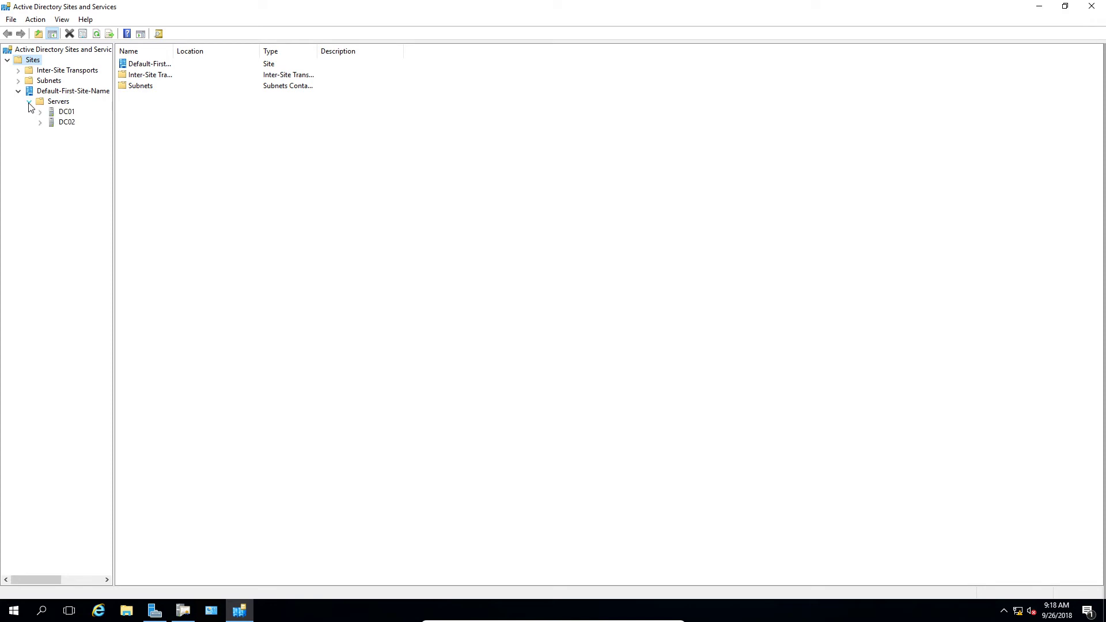
left_click(69, 92)
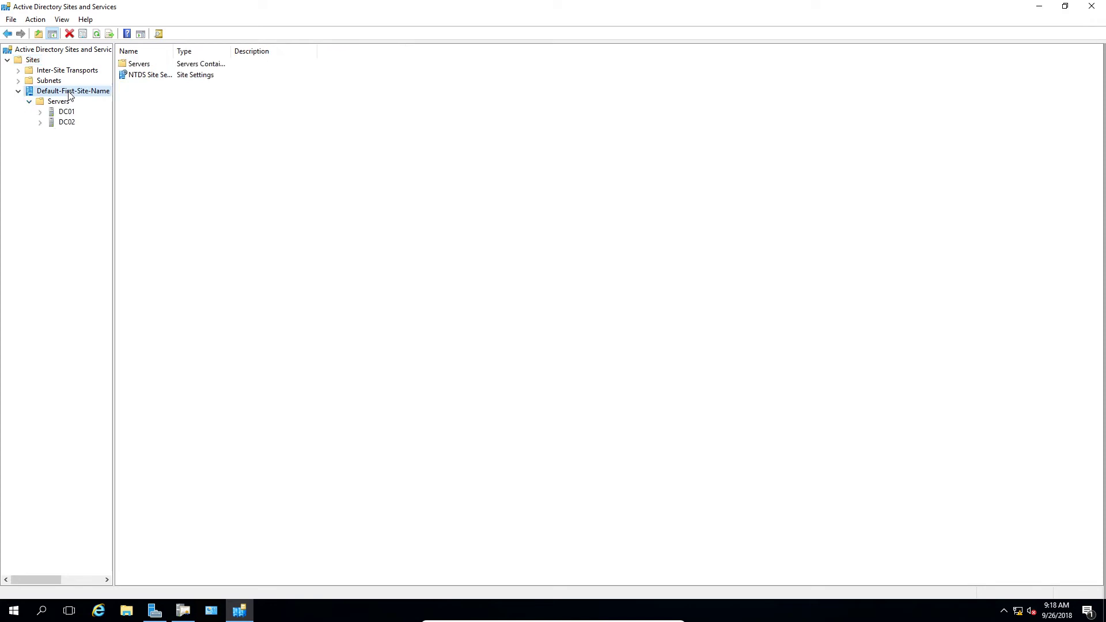
Step: Rename Default-First-Site-Name to Portland
right_click(70, 94)
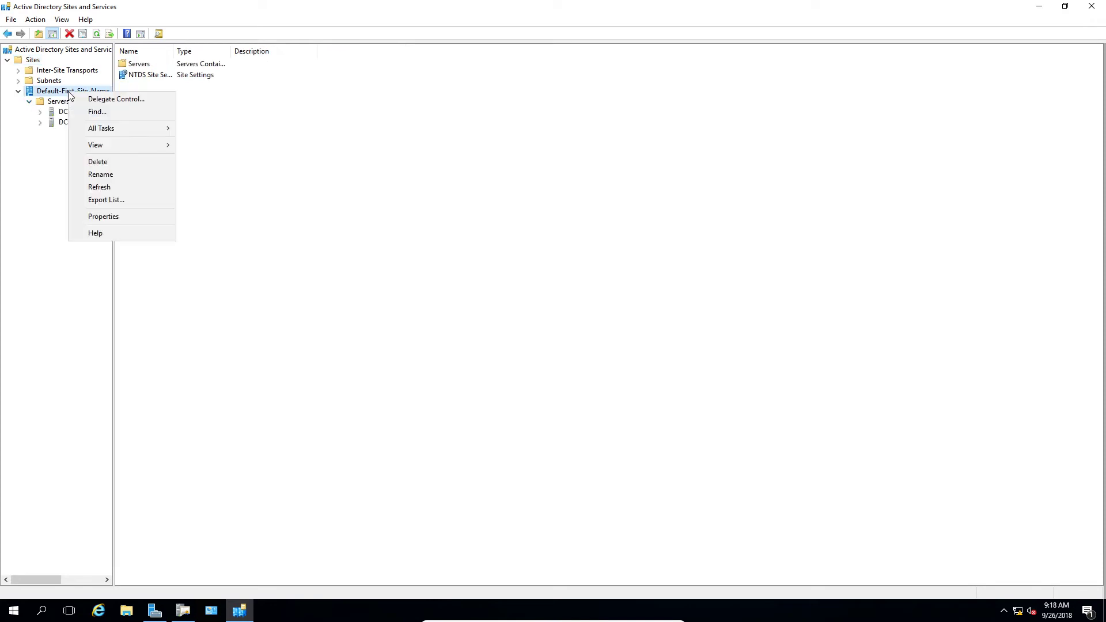
left_click(99, 175)
type("Po")
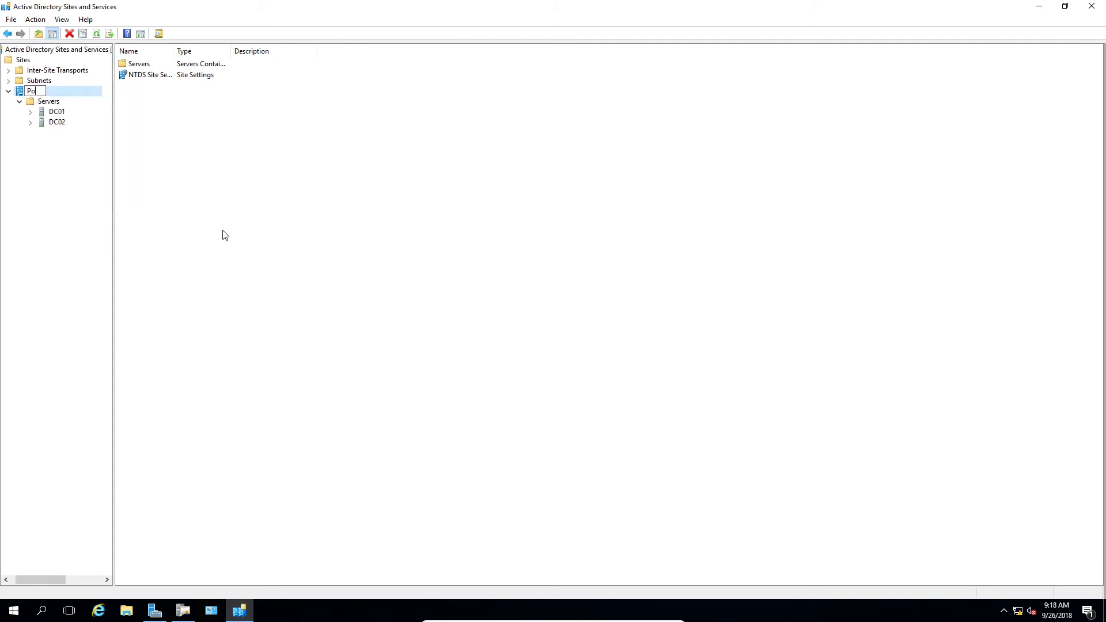
type("rtland")
key("Return")
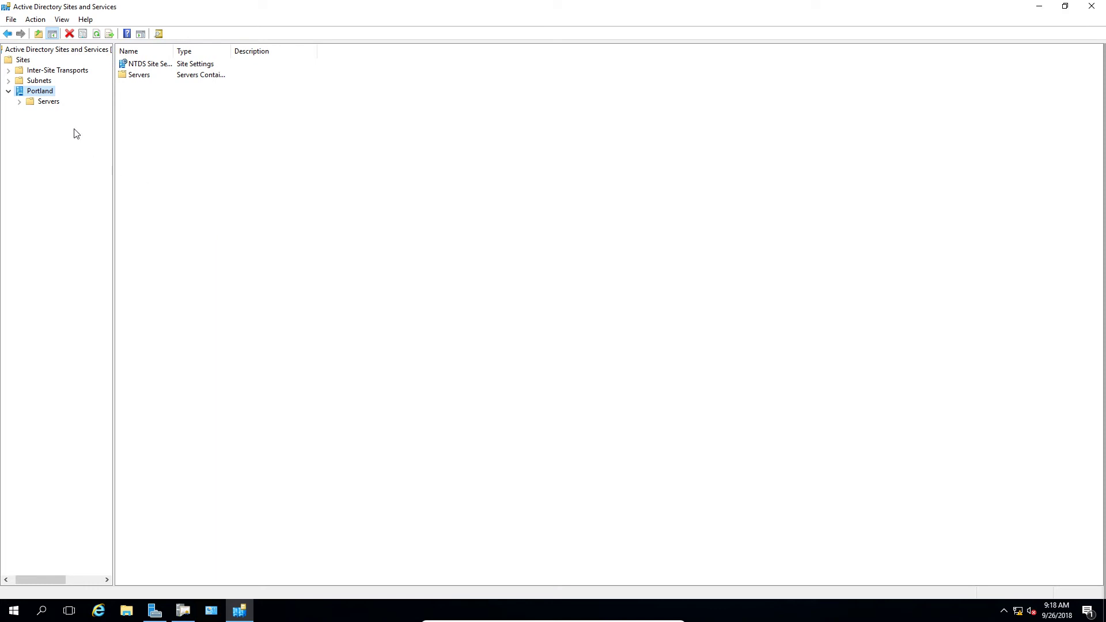
Step: Create a Seattle site on DEFAULTIPSITELINK and expand it alongside Portland's DC01 and DC02
right_click(44, 52)
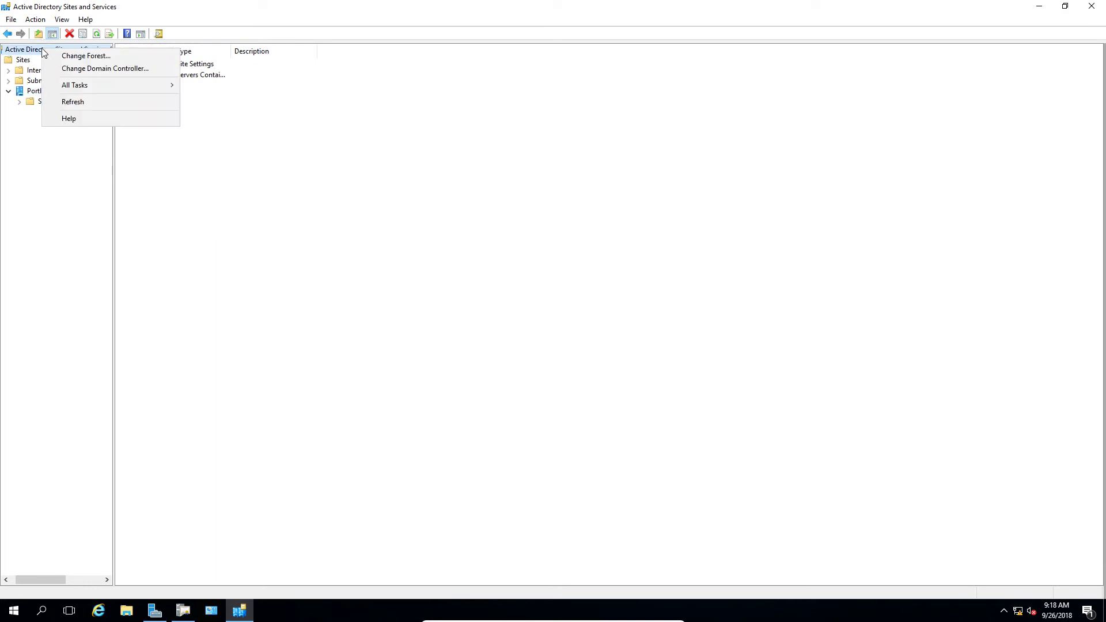
right_click(31, 60)
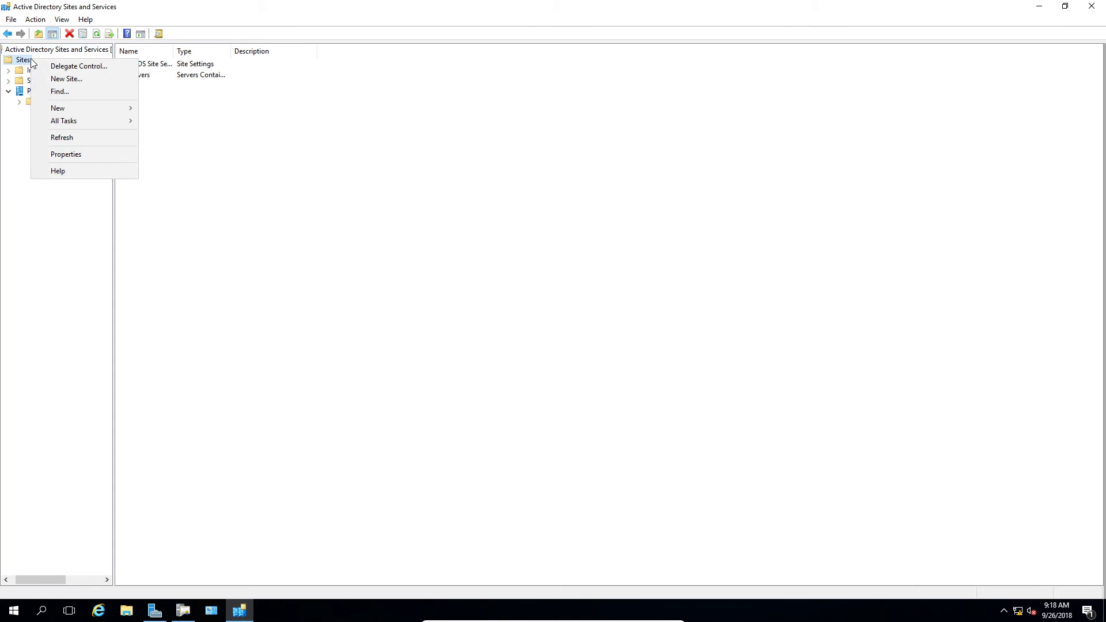
left_click(64, 81)
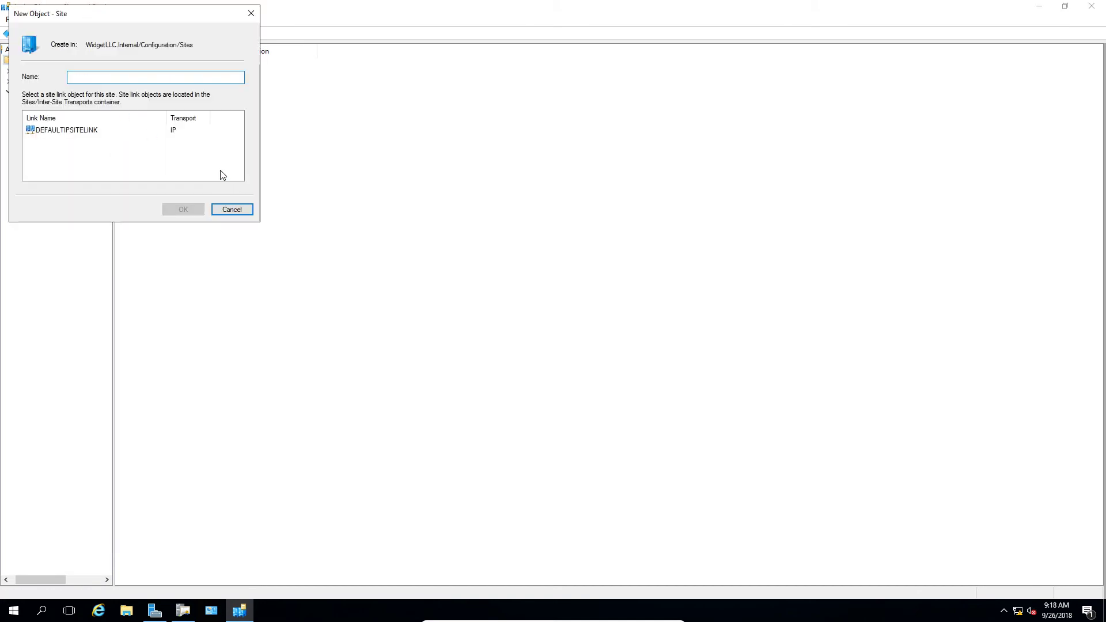
type("Seattle")
left_click(117, 132)
left_click(176, 209)
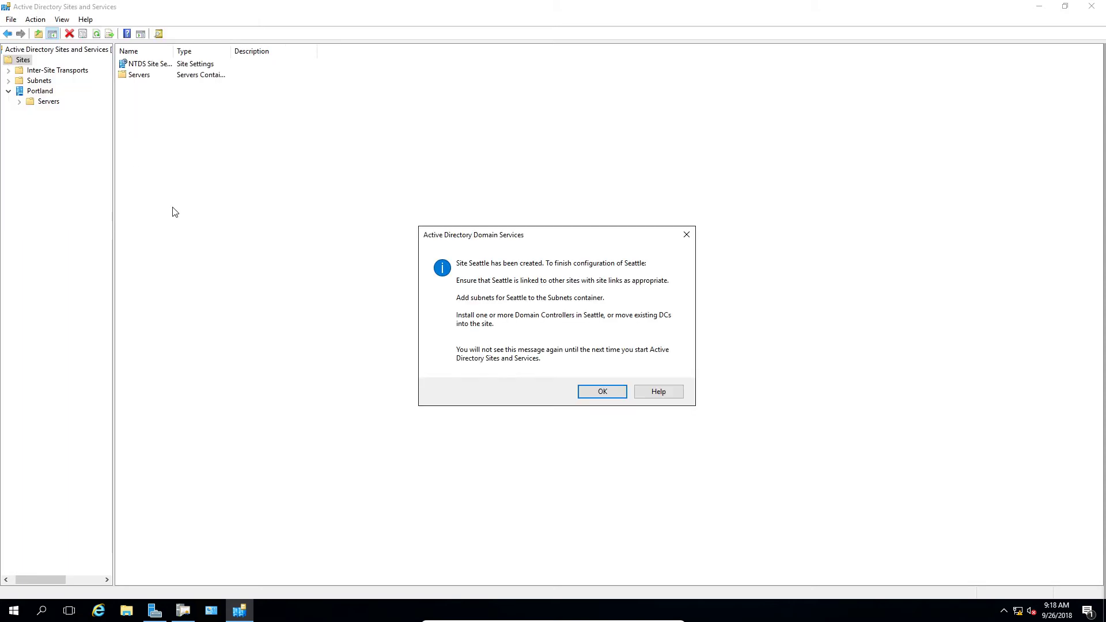
left_click(601, 391)
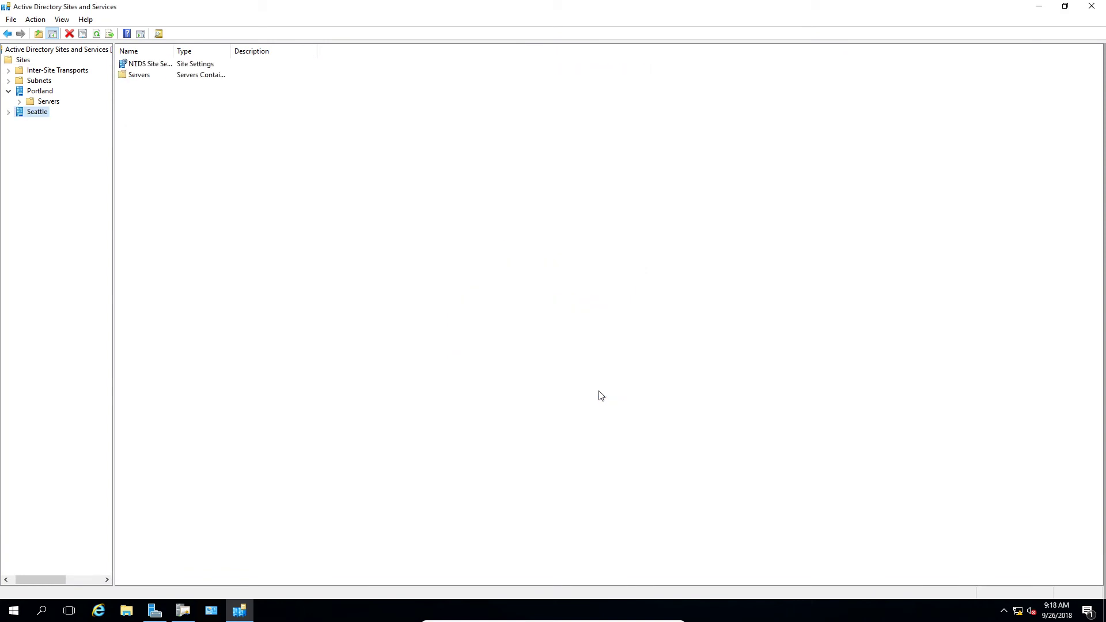
left_click(10, 113)
left_click(19, 102)
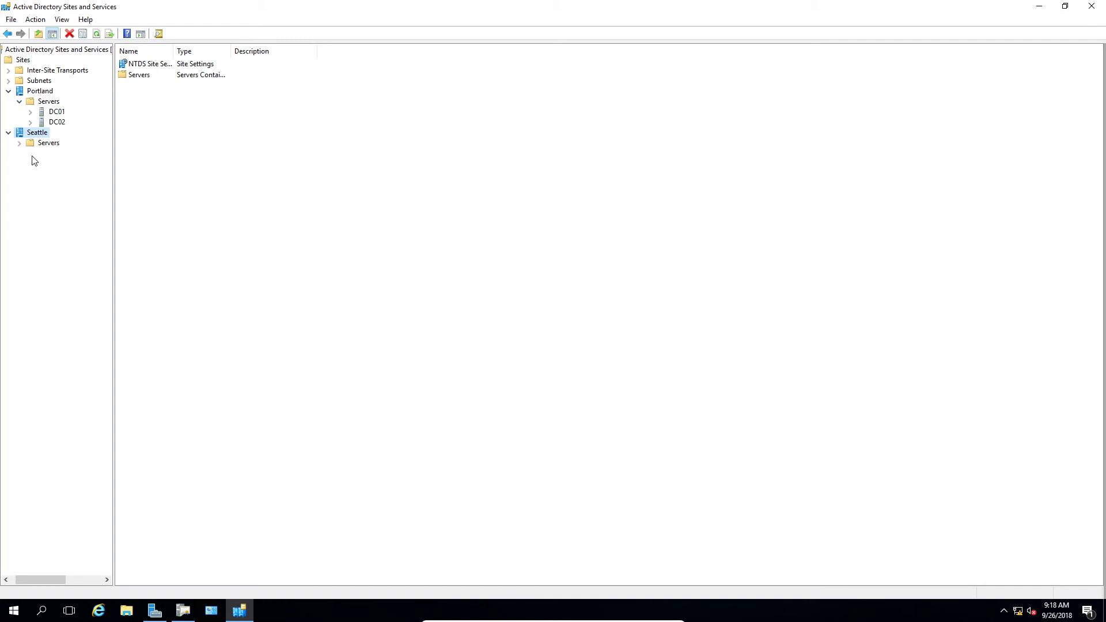
Step: Create subnet 192.168.15.0/24 and assign it to the Portland site
left_click(44, 145)
left_click(8, 80)
left_click(31, 81)
right_click(31, 81)
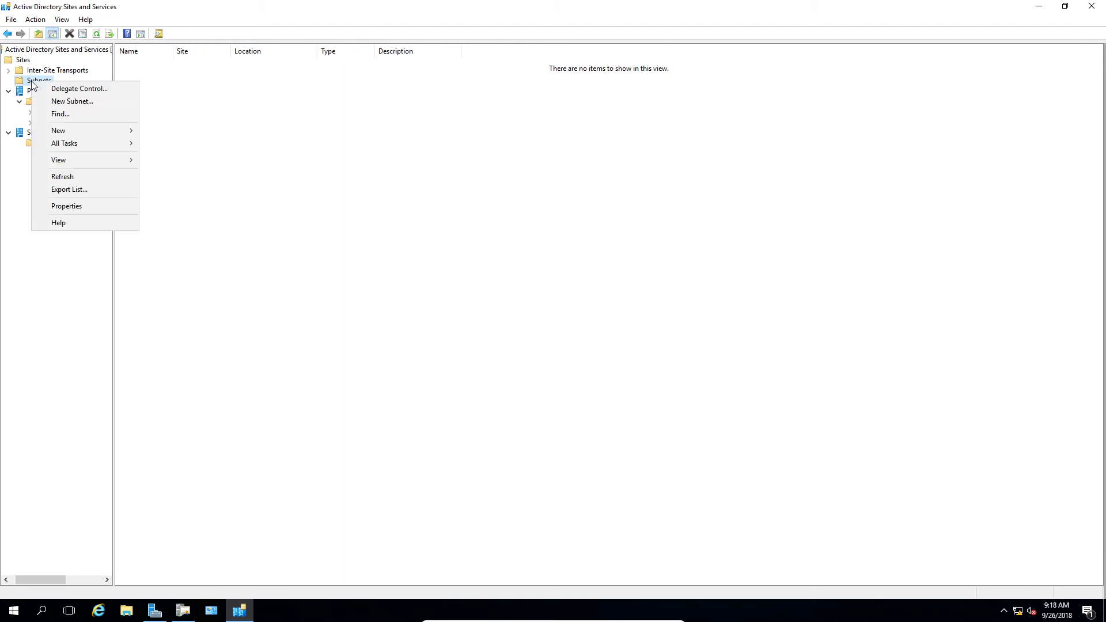
mouse_move(65, 134)
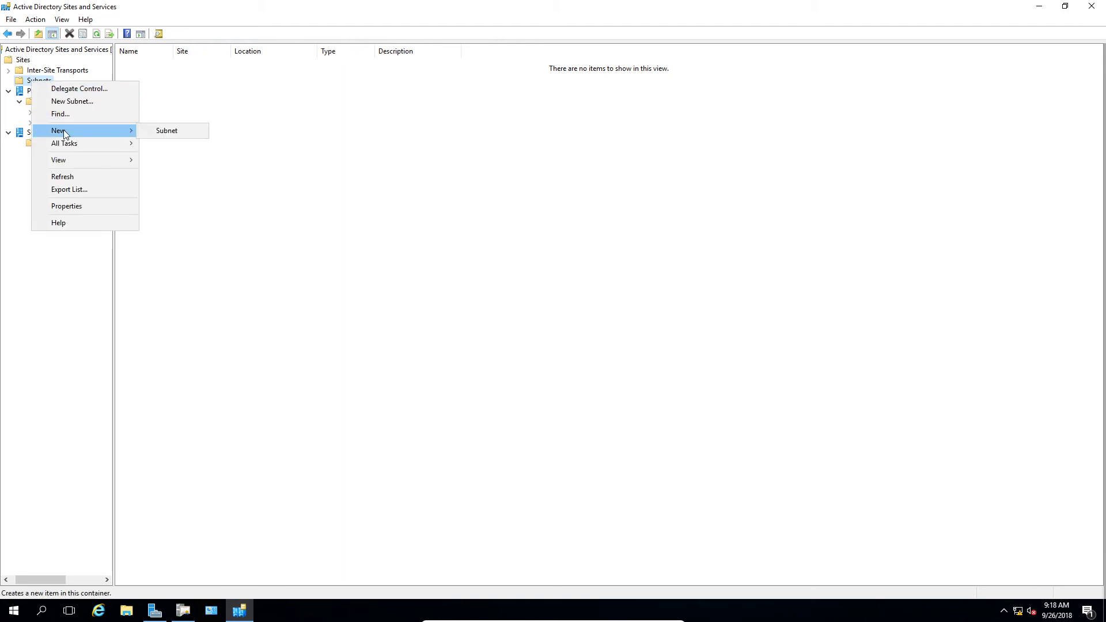
left_click(164, 130)
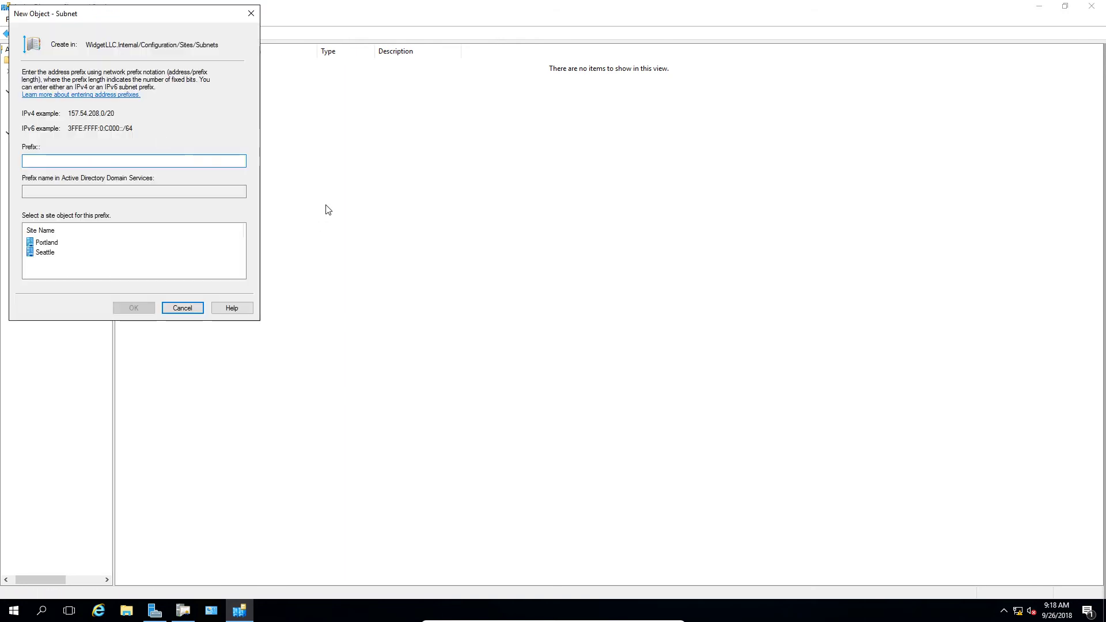
type("192")
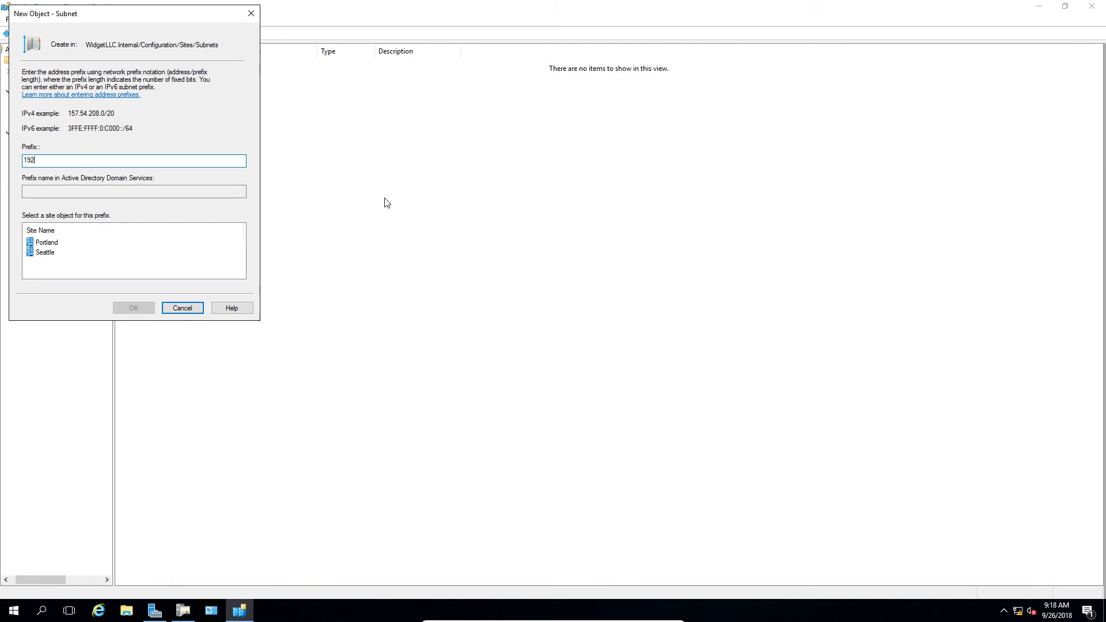
type(".168.15.0/24")
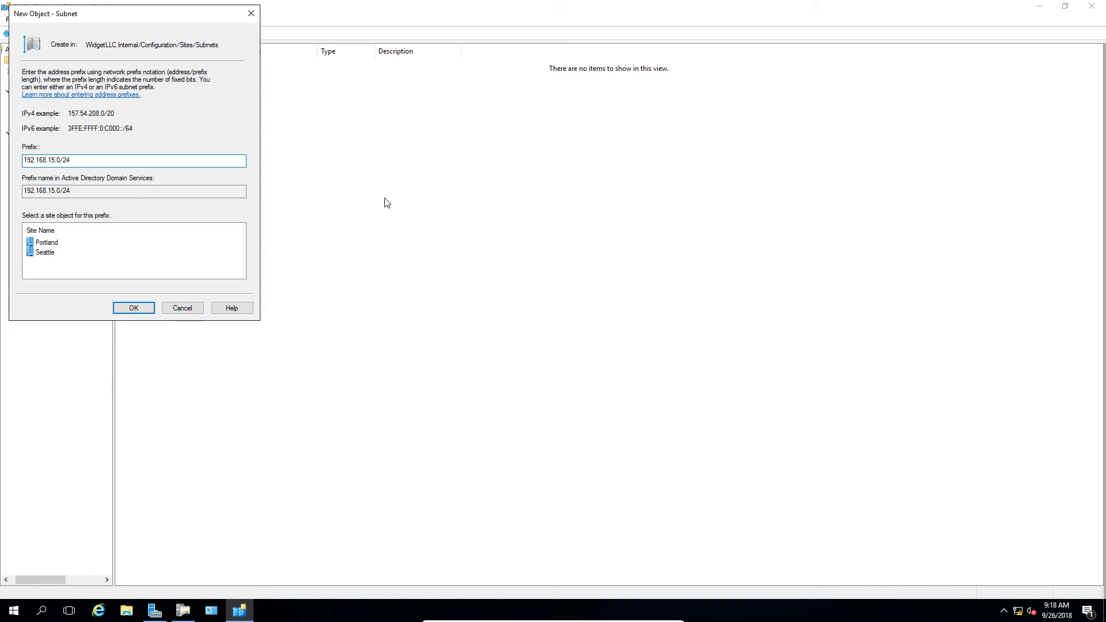
left_click(76, 245)
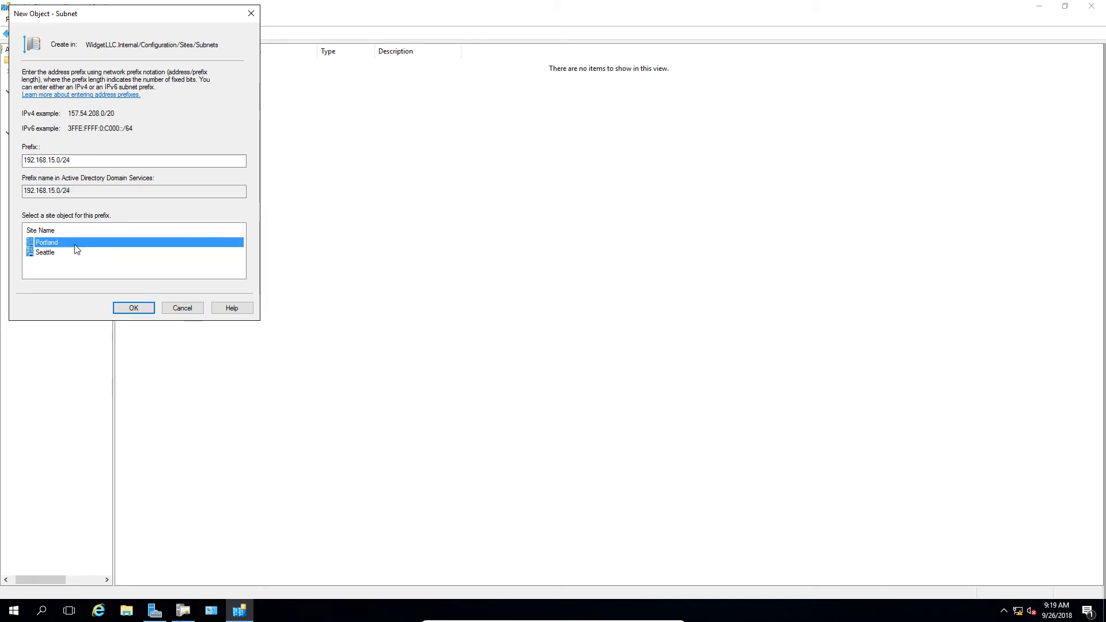
left_click(118, 307)
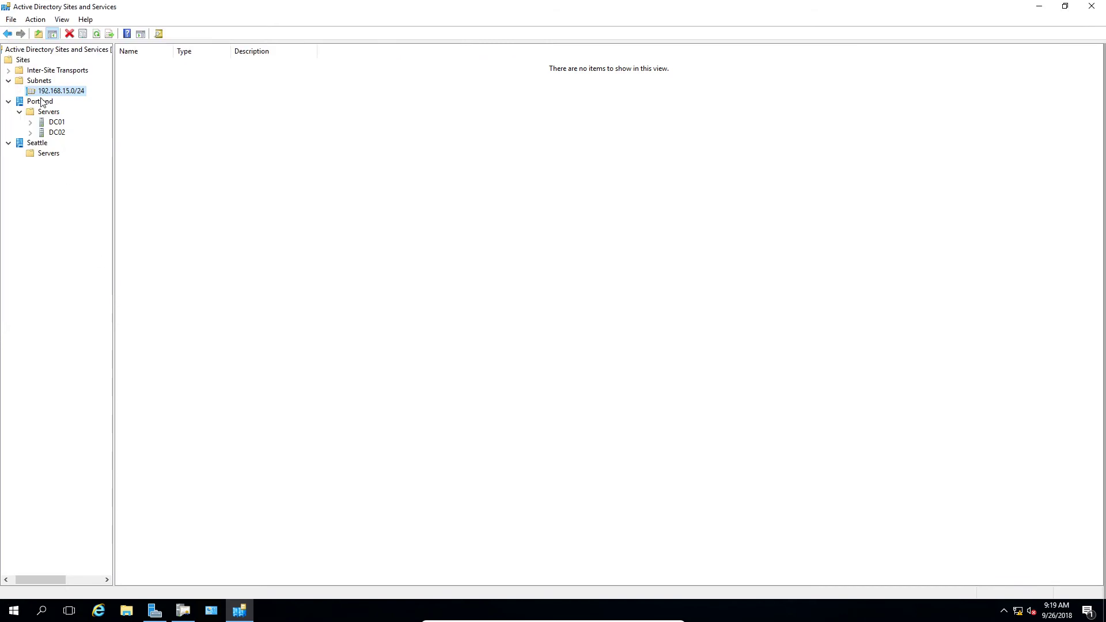
Step: Create subnet 192.168.16.0/24 and associate it with the Seattle site
right_click(41, 87)
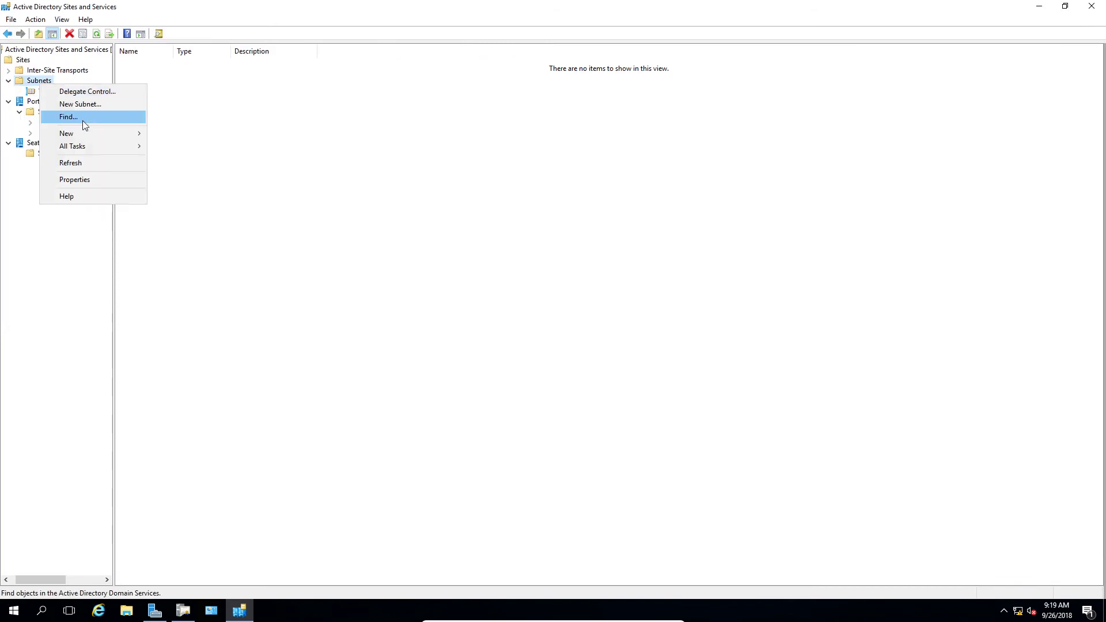
mouse_move(90, 139)
left_click(165, 137)
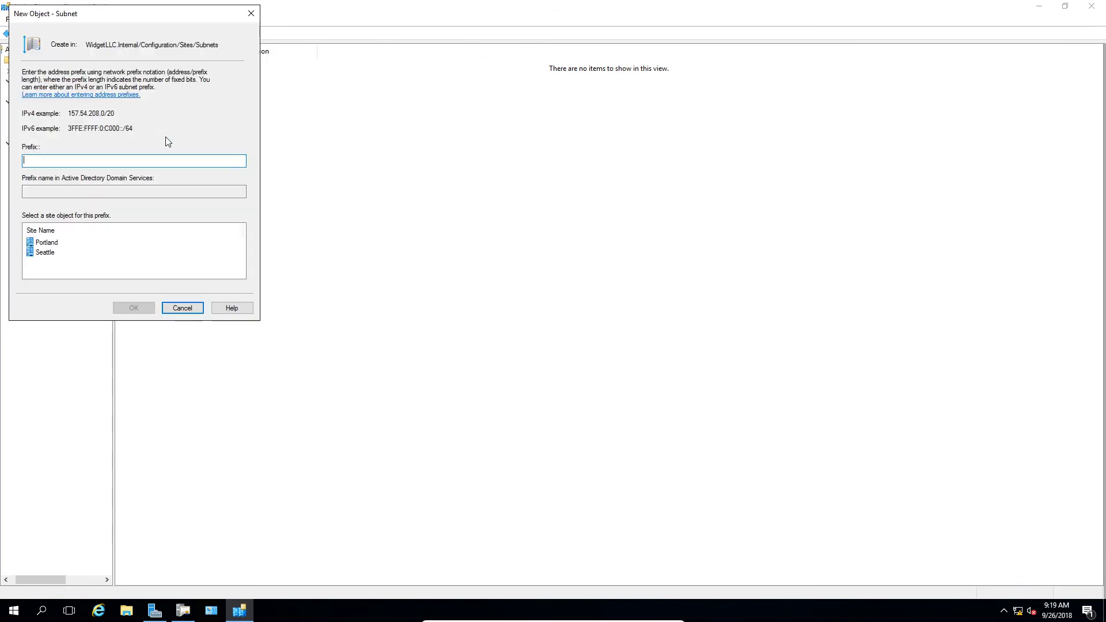
type("192.168.16.0/24")
left_click(74, 253)
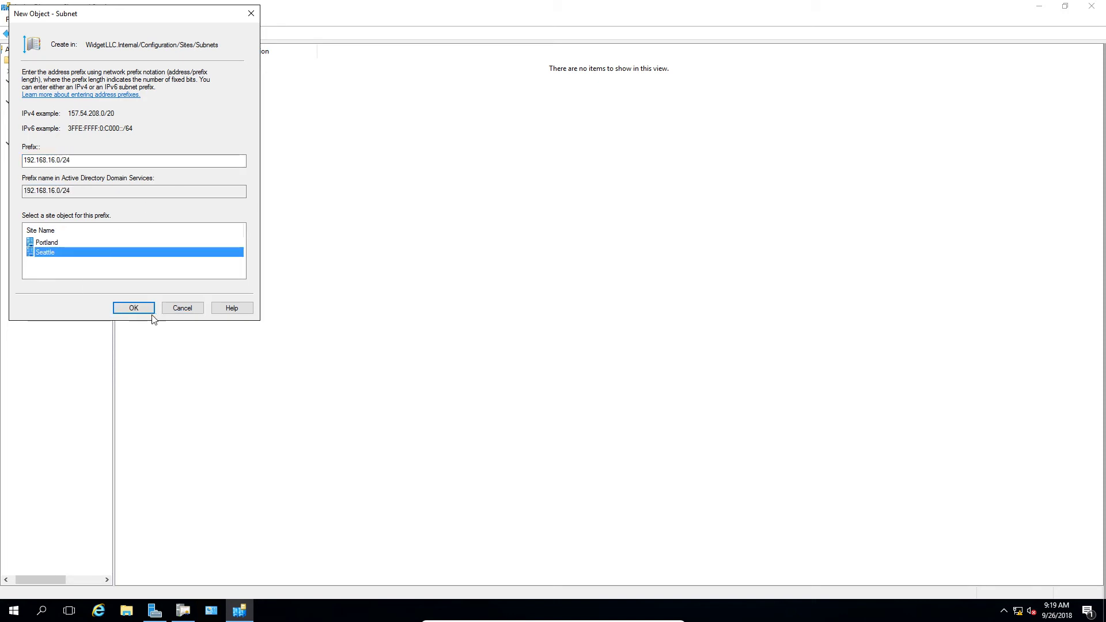
left_click(140, 310)
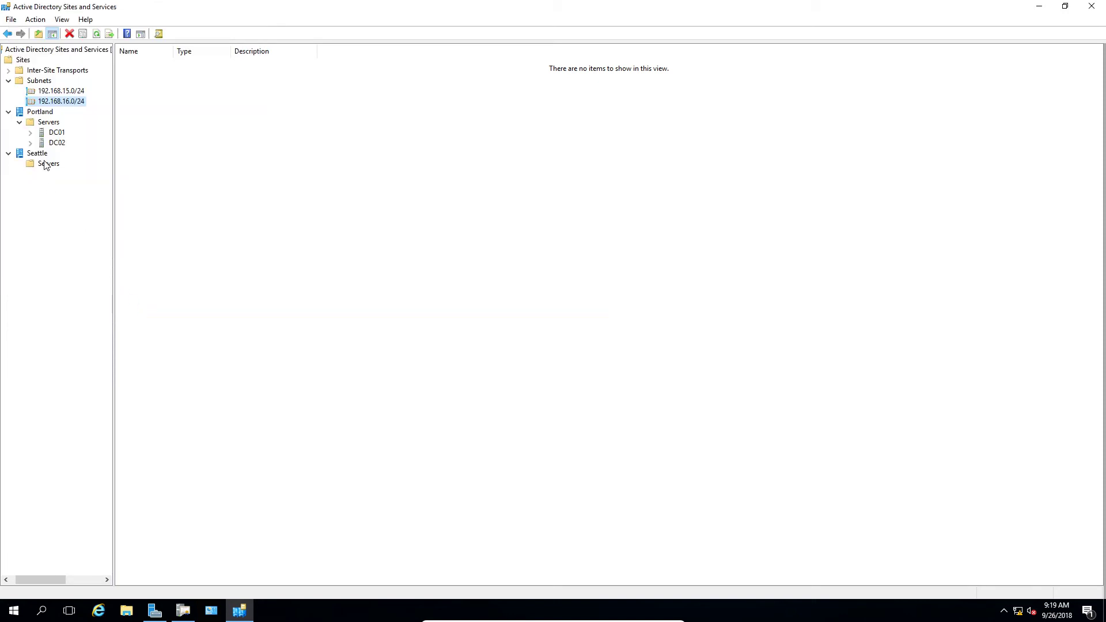
Step: Move DC02 from Portland to Seattle and show it under Seattle's Servers container
left_click(54, 145)
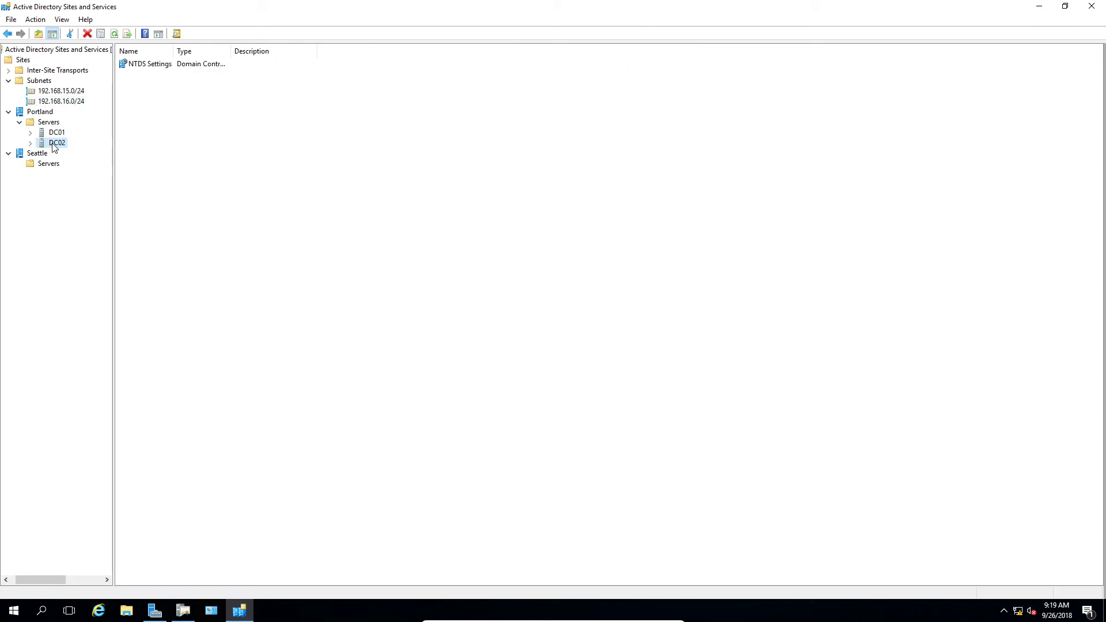
right_click(53, 146)
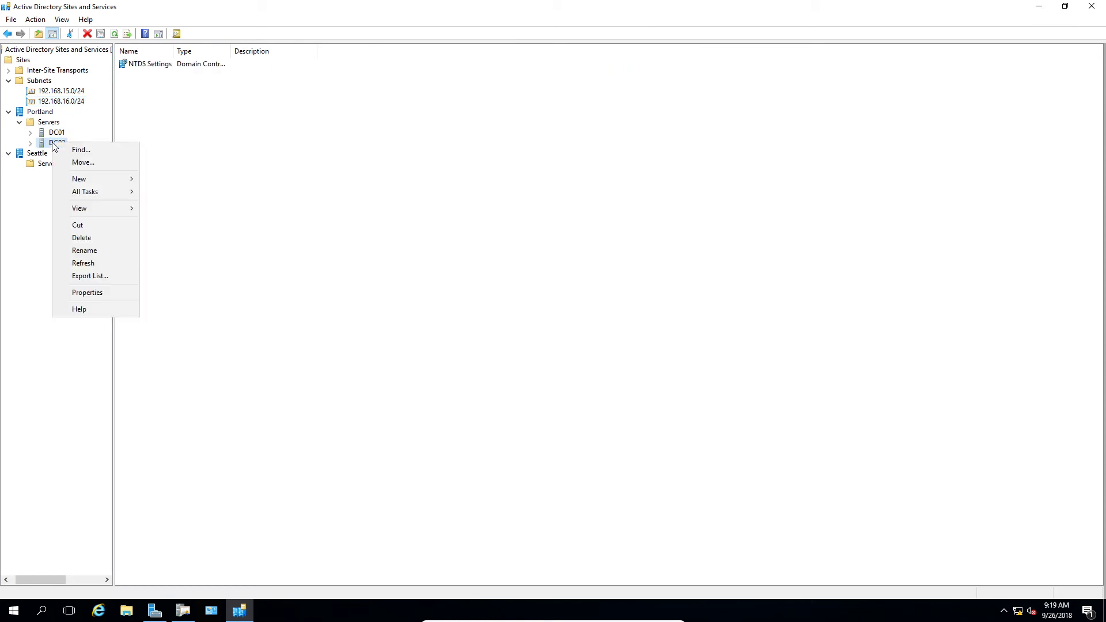
left_click(69, 162)
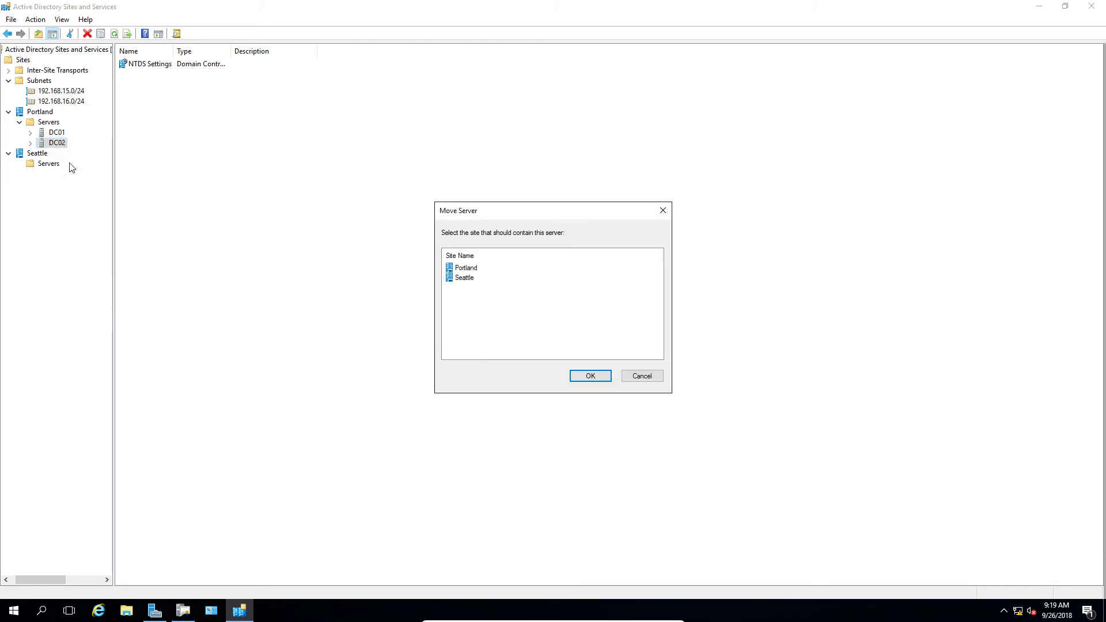
left_click(463, 278)
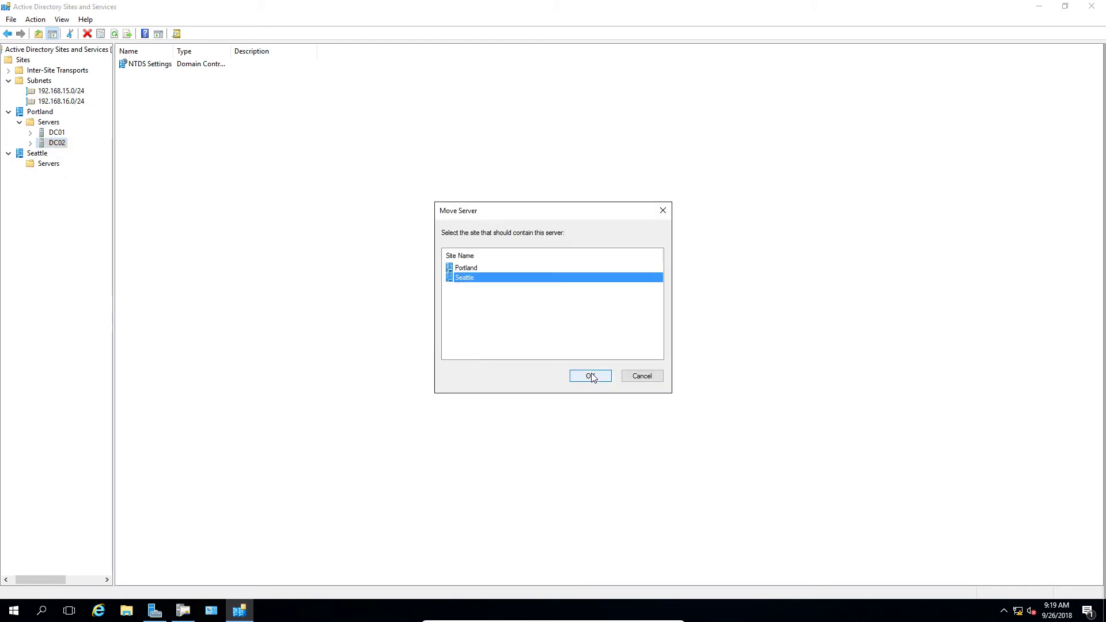
left_click(593, 377)
left_click(21, 154)
left_click(39, 164)
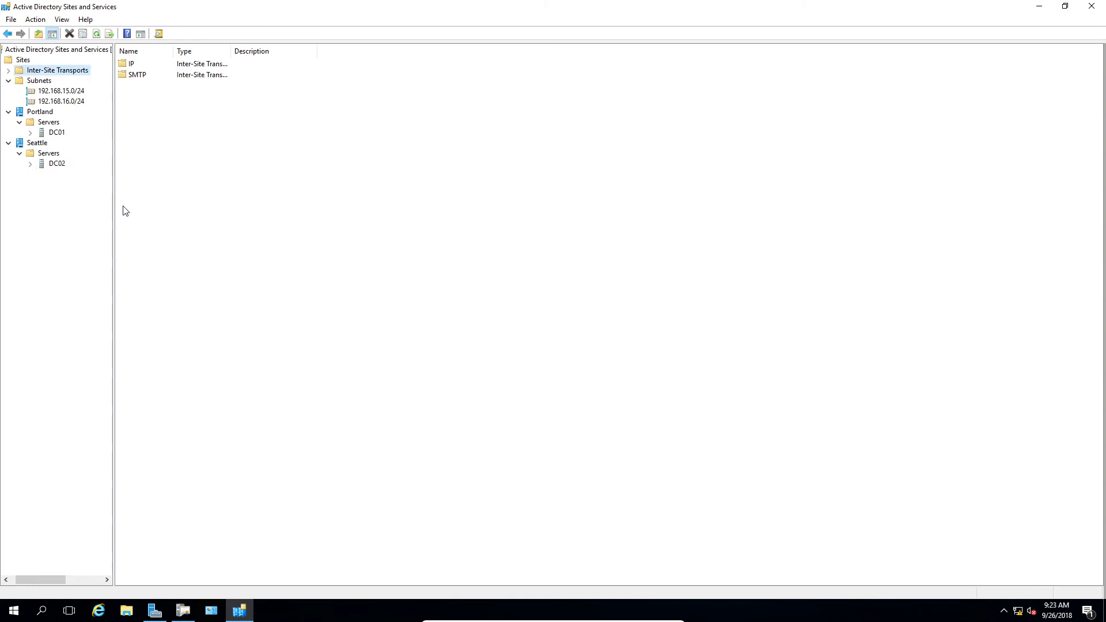
Step: Expand Inter-Site Transports, view DEFAULTIPSITELINK under IP, then the still-empty SMTP transport
left_click(10, 71)
left_click(36, 80)
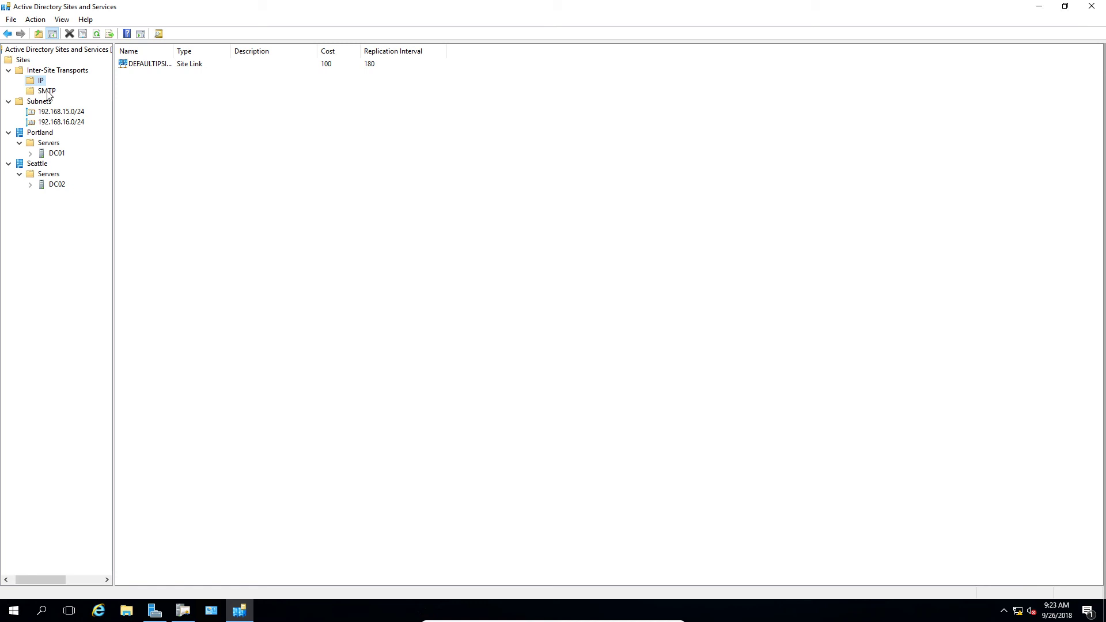
left_click(47, 91)
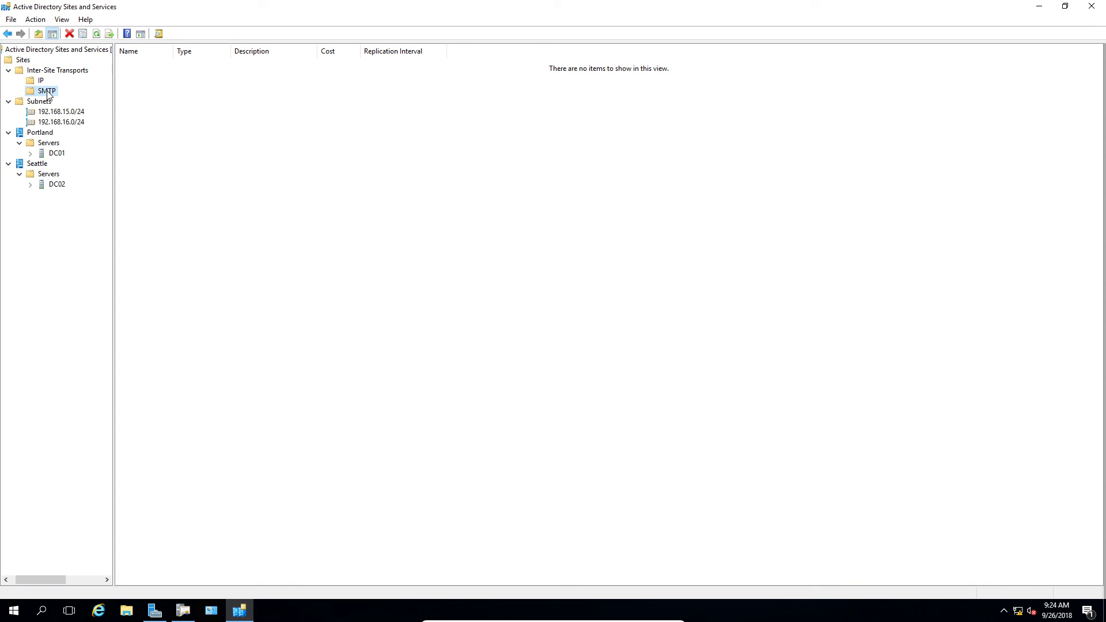
Step: Begin a new SMTP site link named SMTP Site Link with Seattle among its sites
right_click(48, 94)
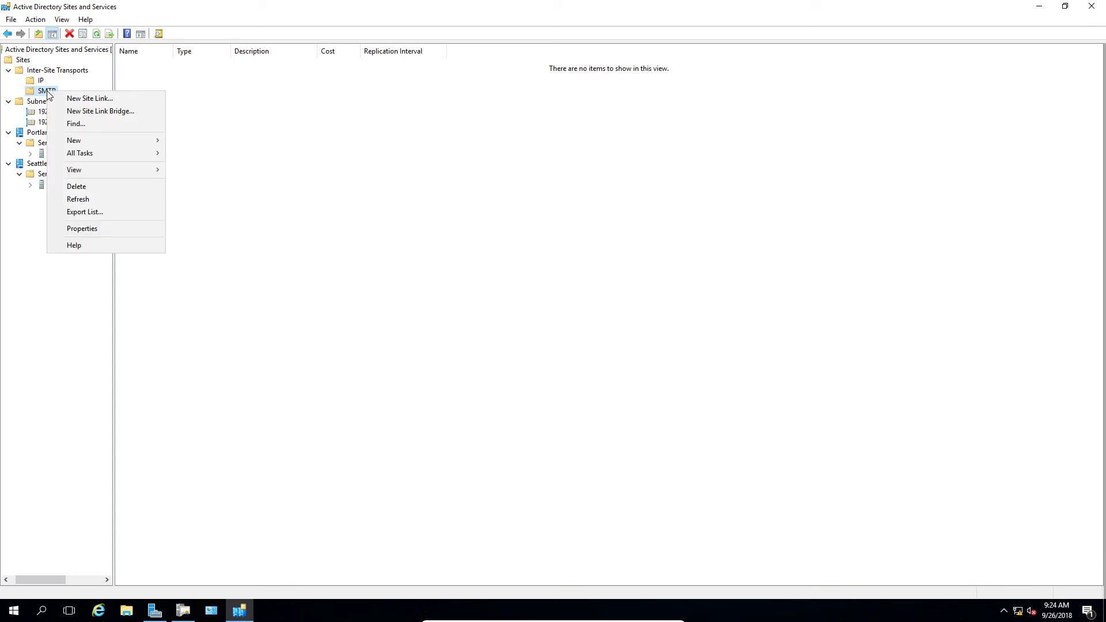
left_click(70, 100)
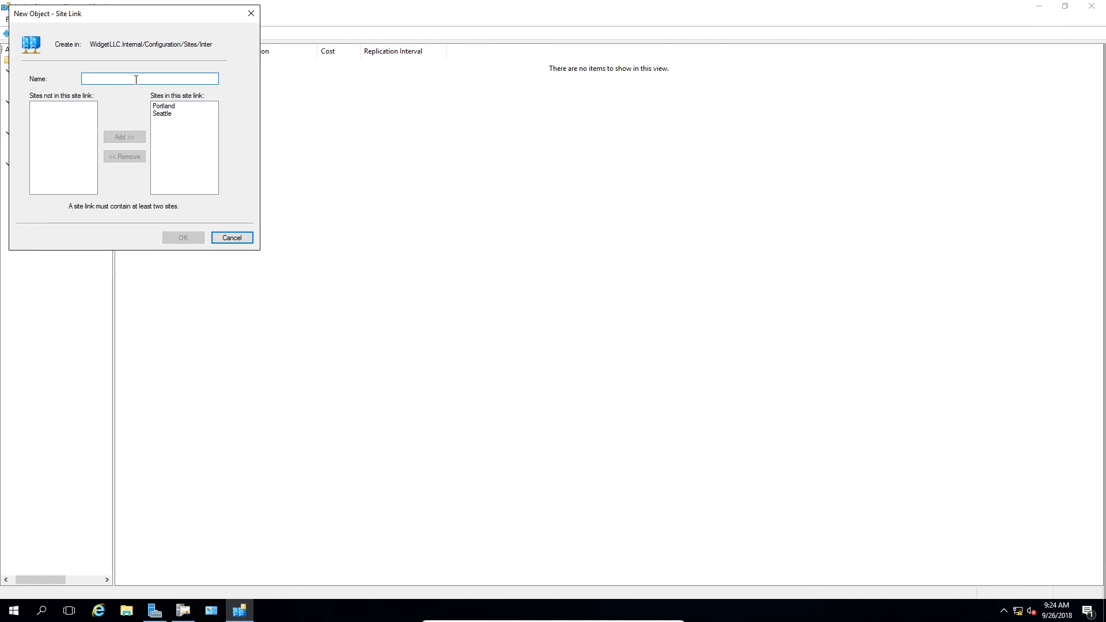
type("SMT")
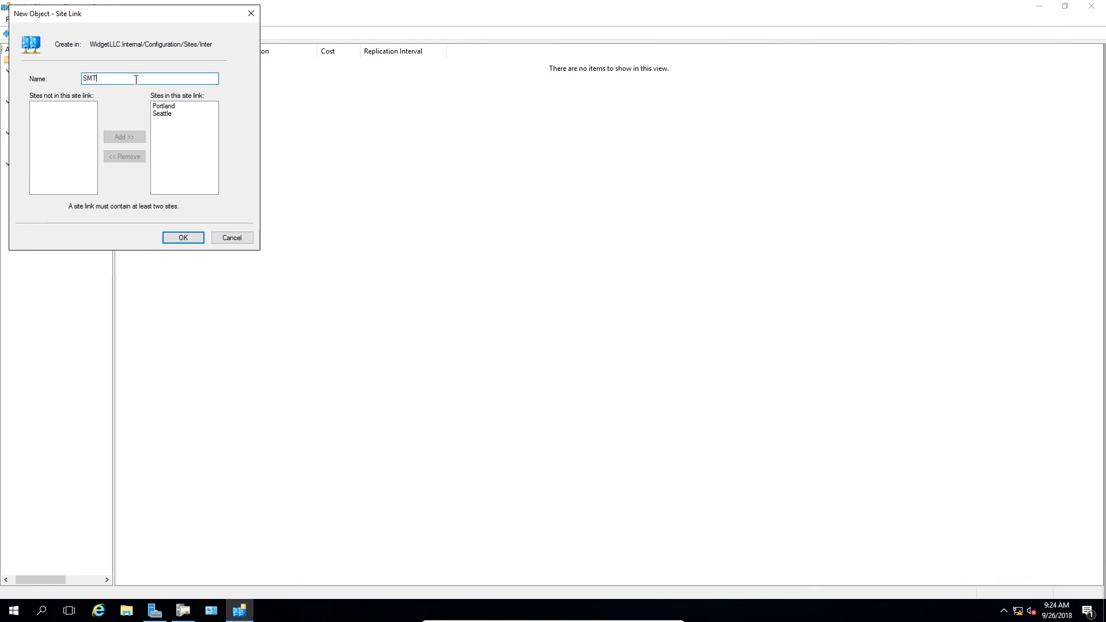
type("O Site ")
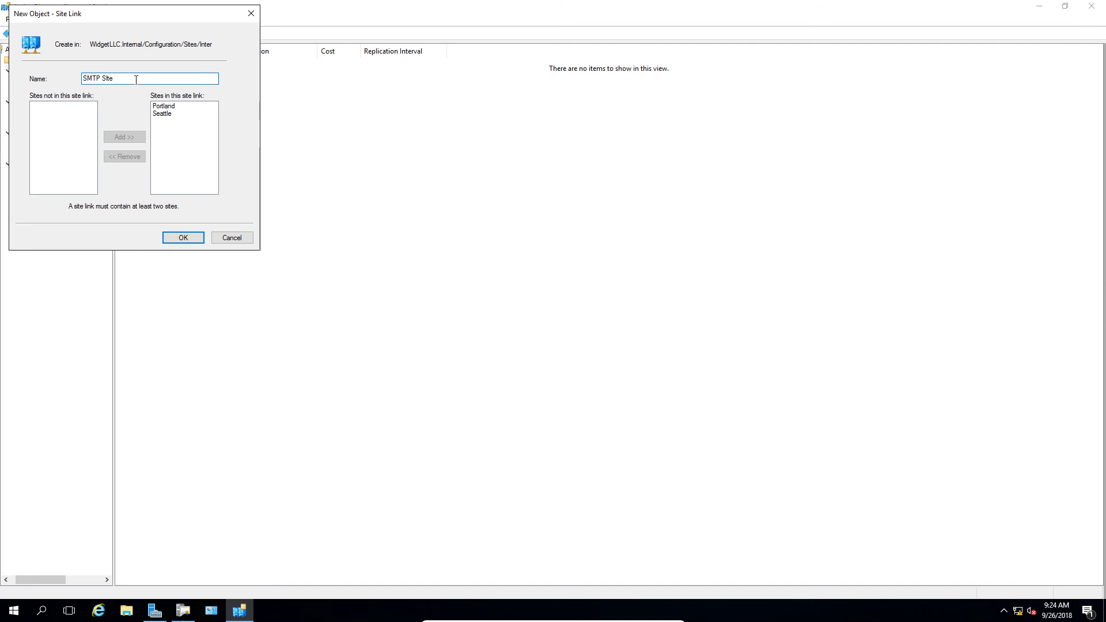
type("Link")
left_click(163, 115)
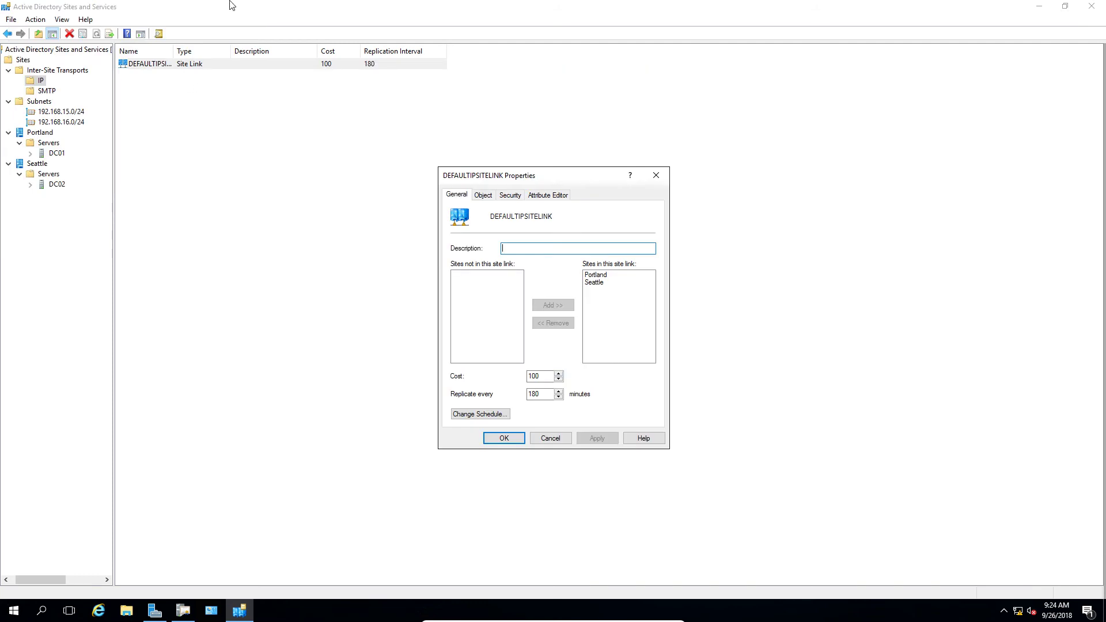
Step: Try removing Portland and Seattle from DEFAULTIPSITELINK and apply the change
left_click(618, 275)
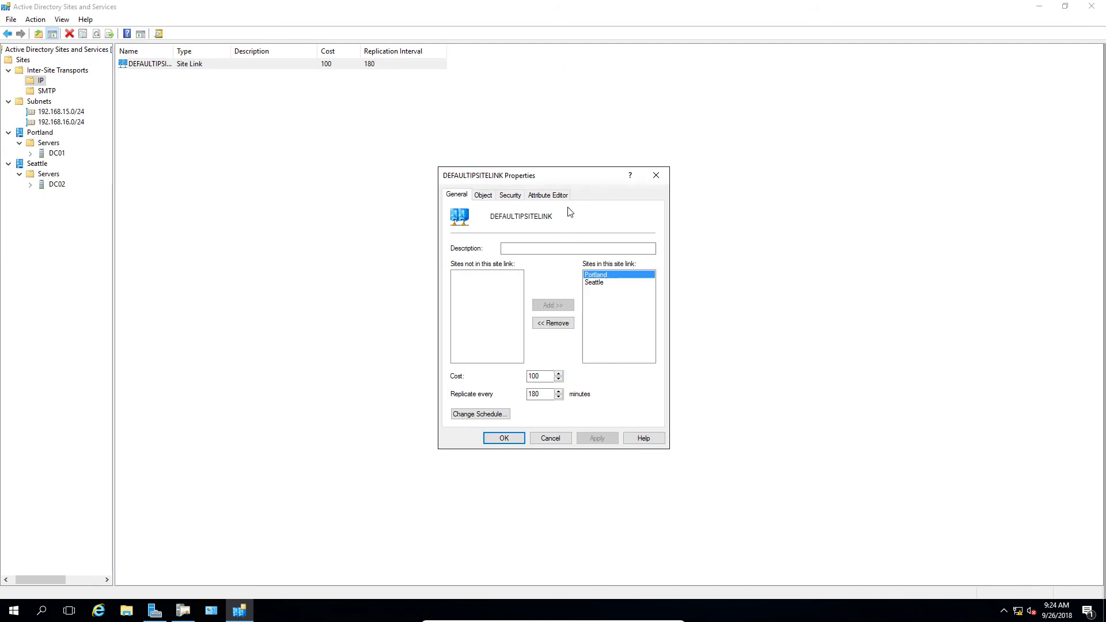
left_click_drag(561, 179, 438, 79)
left_click(446, 229)
left_click(473, 182)
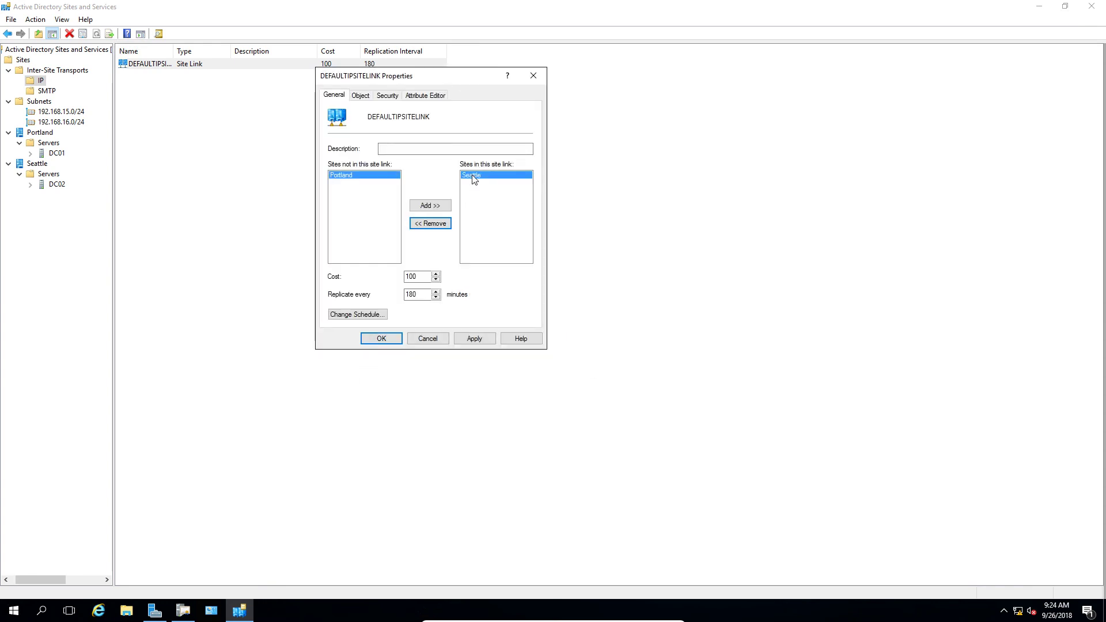
left_click(426, 226)
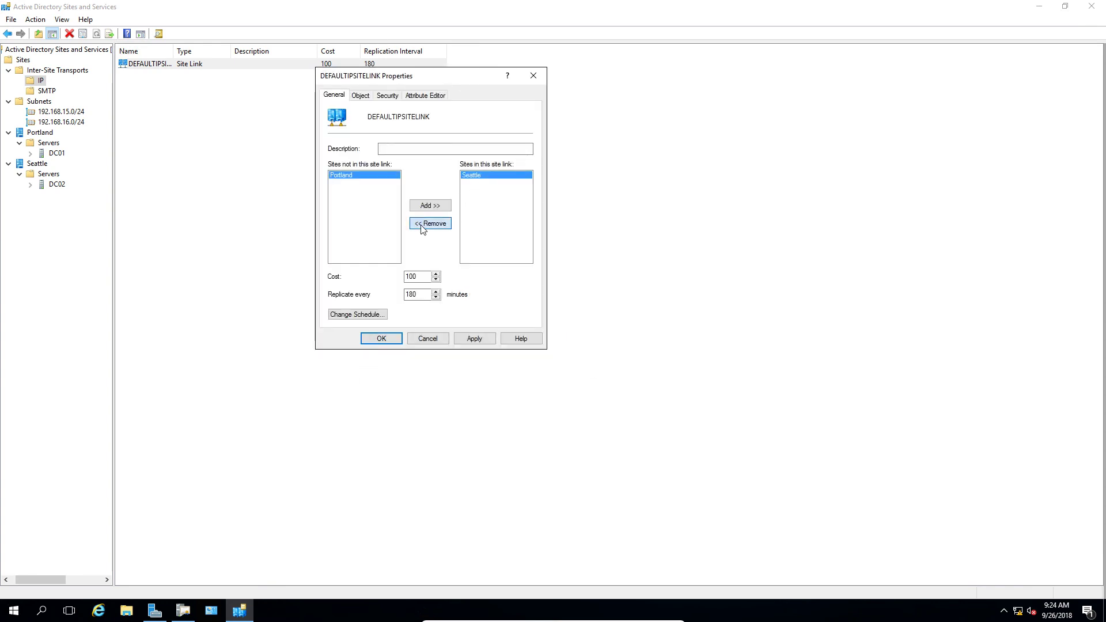
left_click(469, 339)
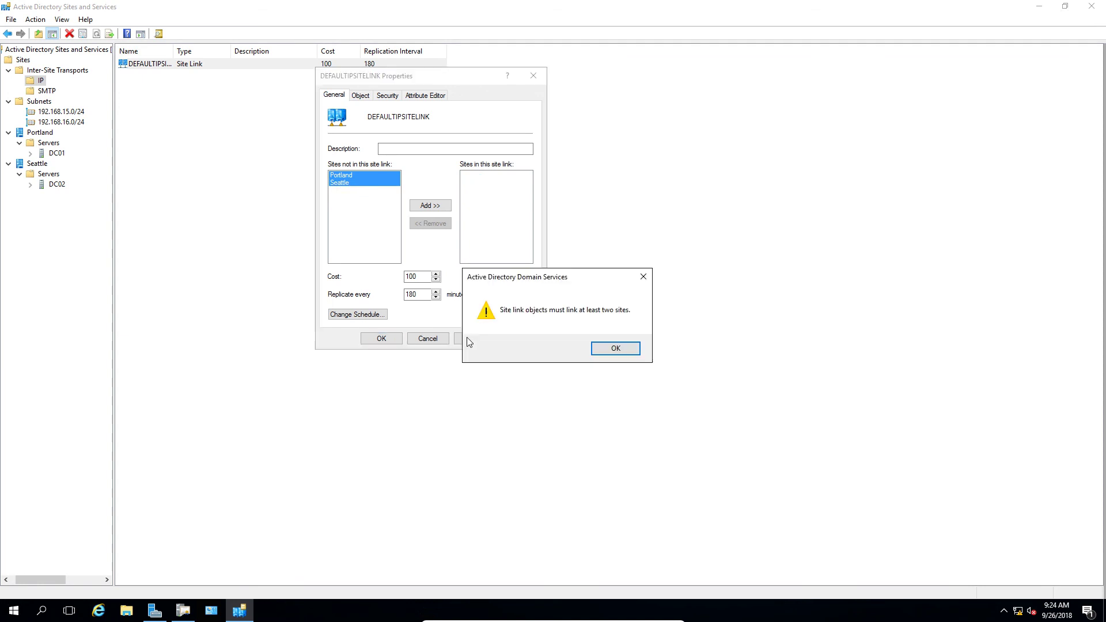
Step: Dismiss the two-site minimum error, cancel the IP link properties, and view SMTP Site Link
left_click(615, 349)
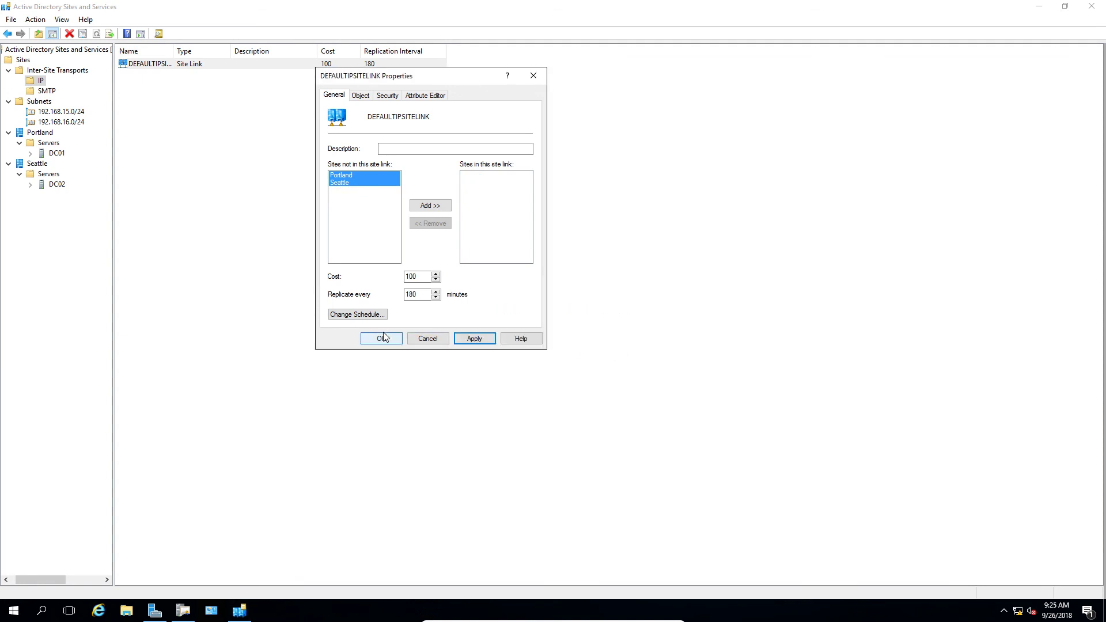
left_click(382, 336)
left_click(432, 340)
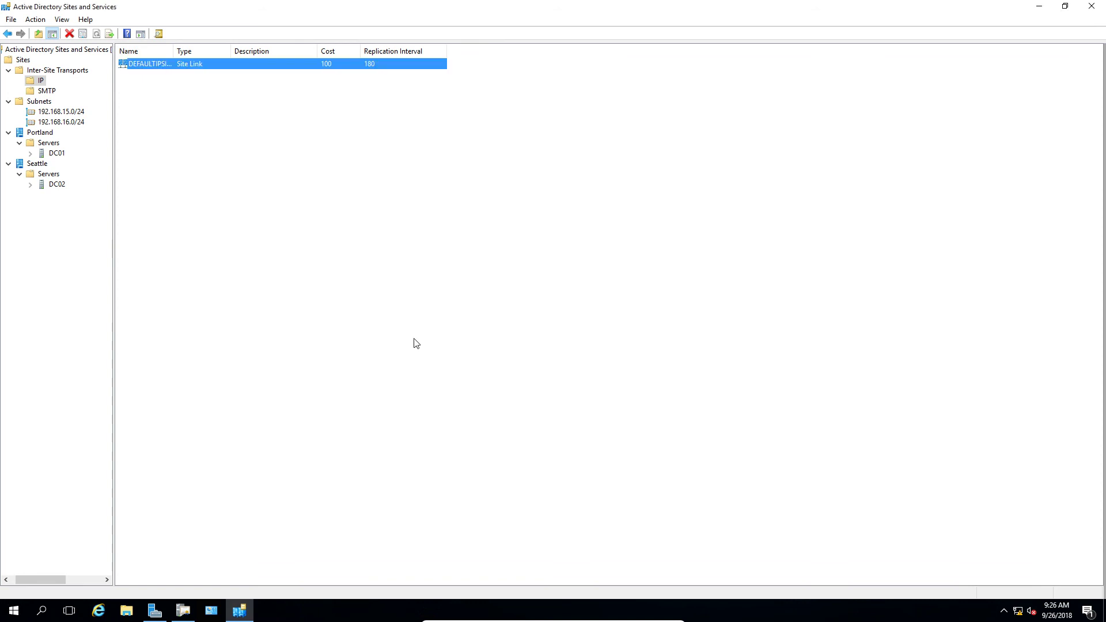
left_click(46, 91)
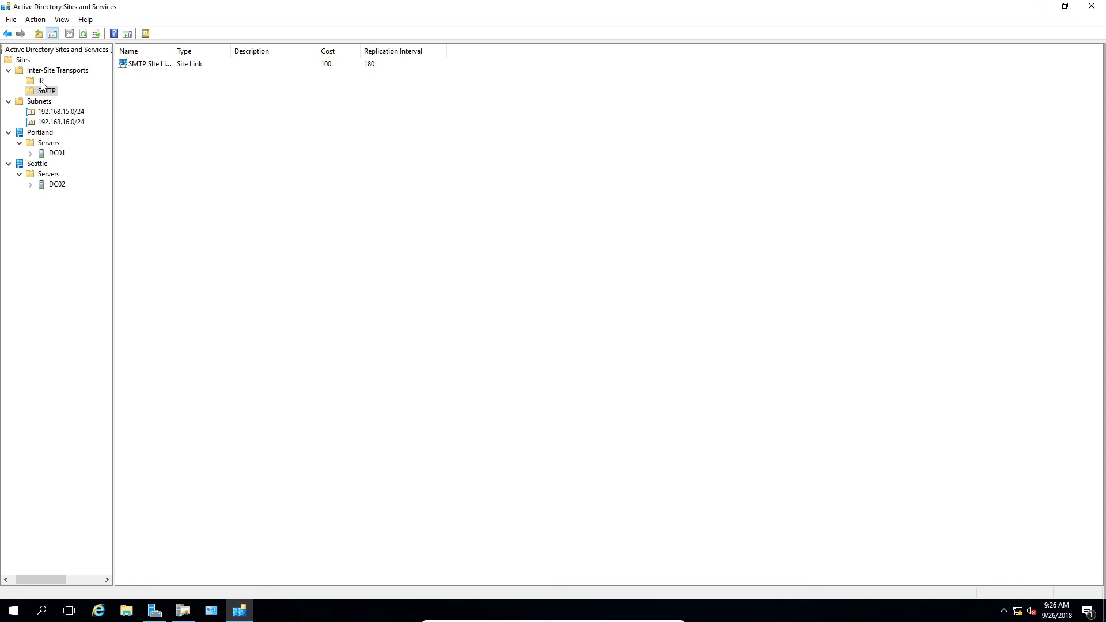
Step: Inspect SMTP Site Link under SMTP, then return to the IP transport's DEFAULTIPSITELINK
left_click(51, 93)
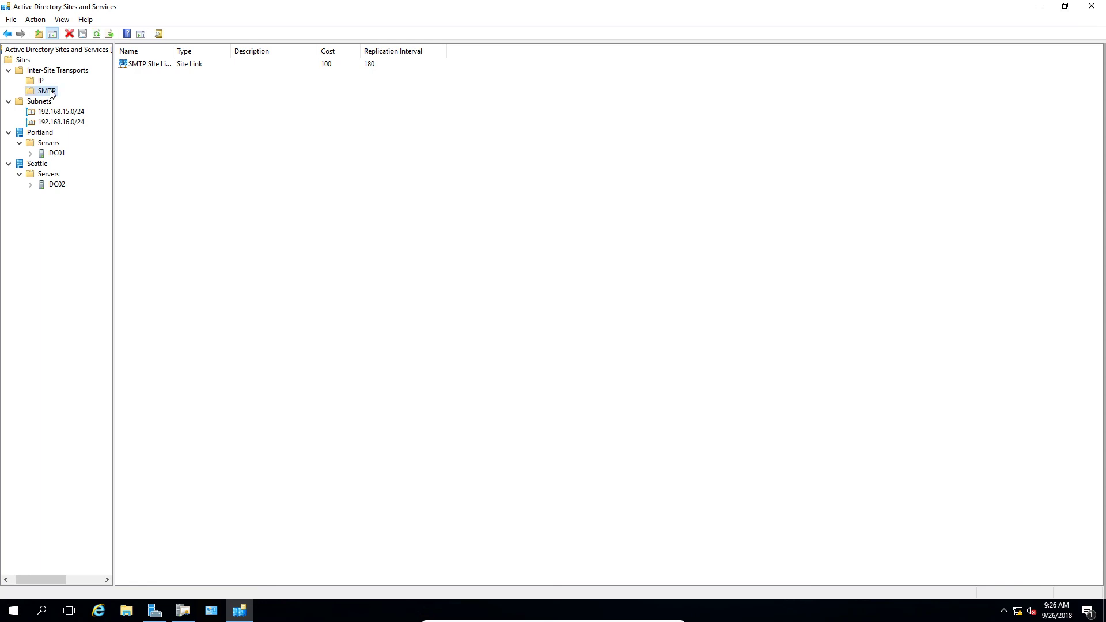
left_click(138, 65)
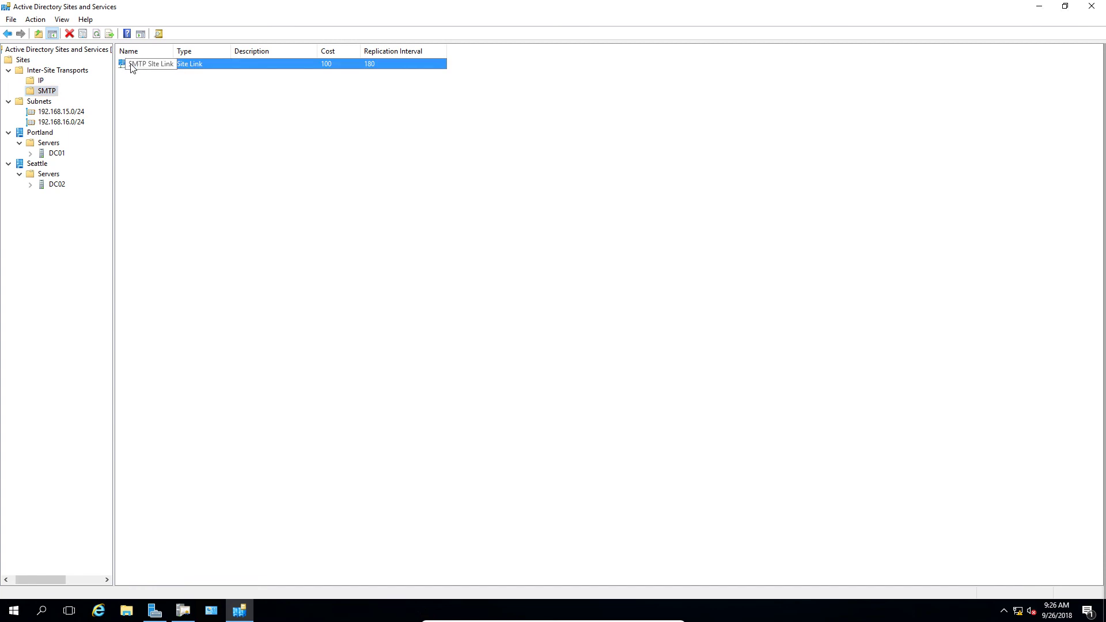
left_click(40, 80)
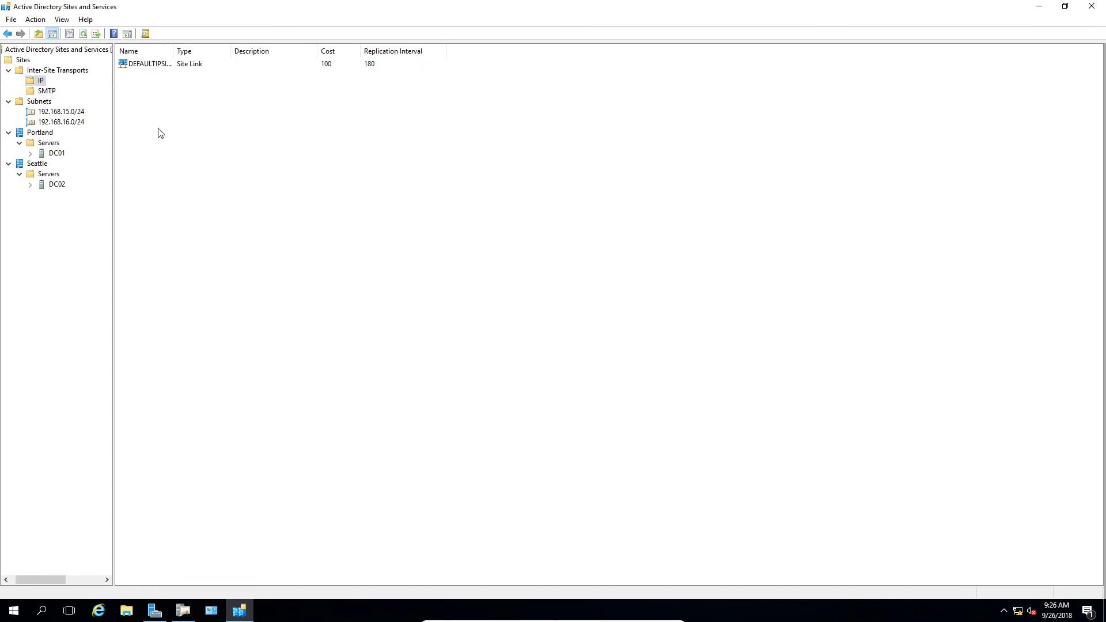